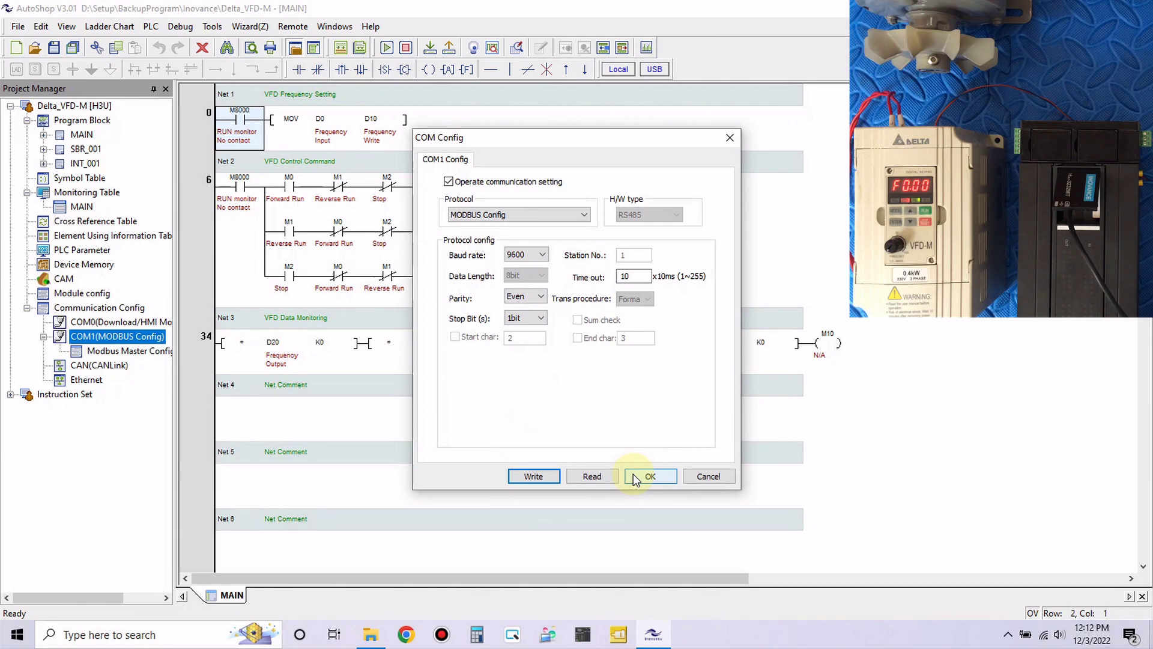
Write the COM1 Modbus communication settings to the PLC and accept the COM configuration
{"action": "left_click", "coordinate": [538, 477]}
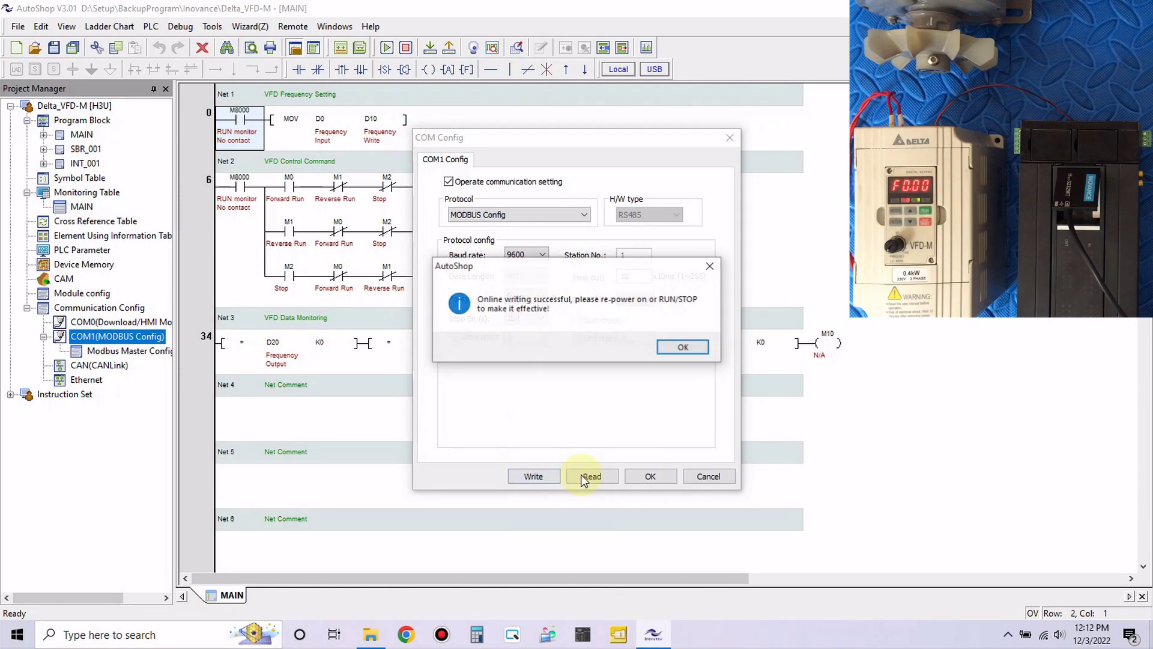
{"action": "left_click", "coordinate": [676, 347]}
{"action": "left_click", "coordinate": [649, 476]}
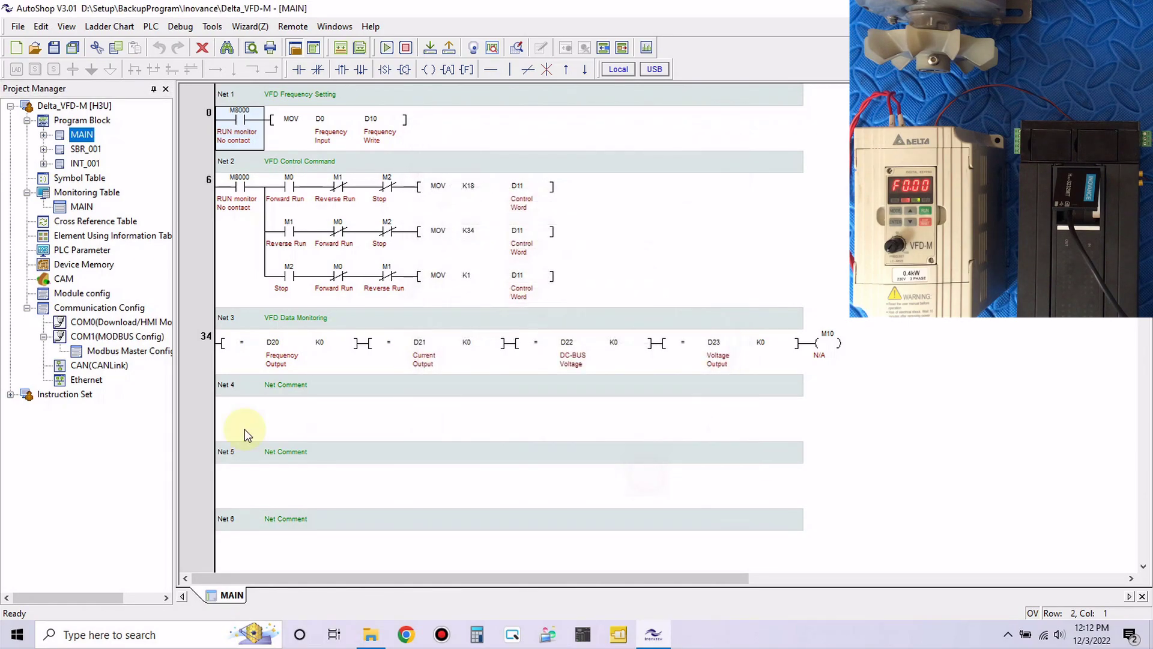
Examine the Modbus master configuration: each slave entry's function, slave address, data length and master register
{"action": "double_click", "coordinate": [134, 354]}
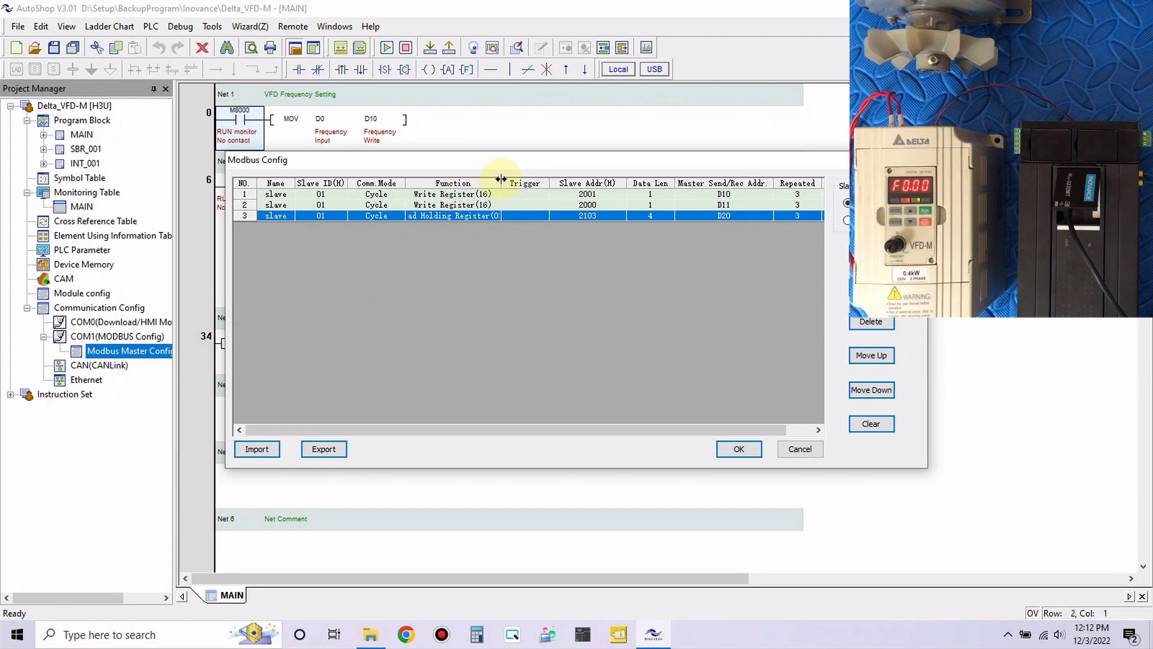
{"action": "left_click_drag", "start_coordinate": [501, 181], "coordinate": [453, 210]}
{"action": "left_click", "coordinate": [544, 245]}
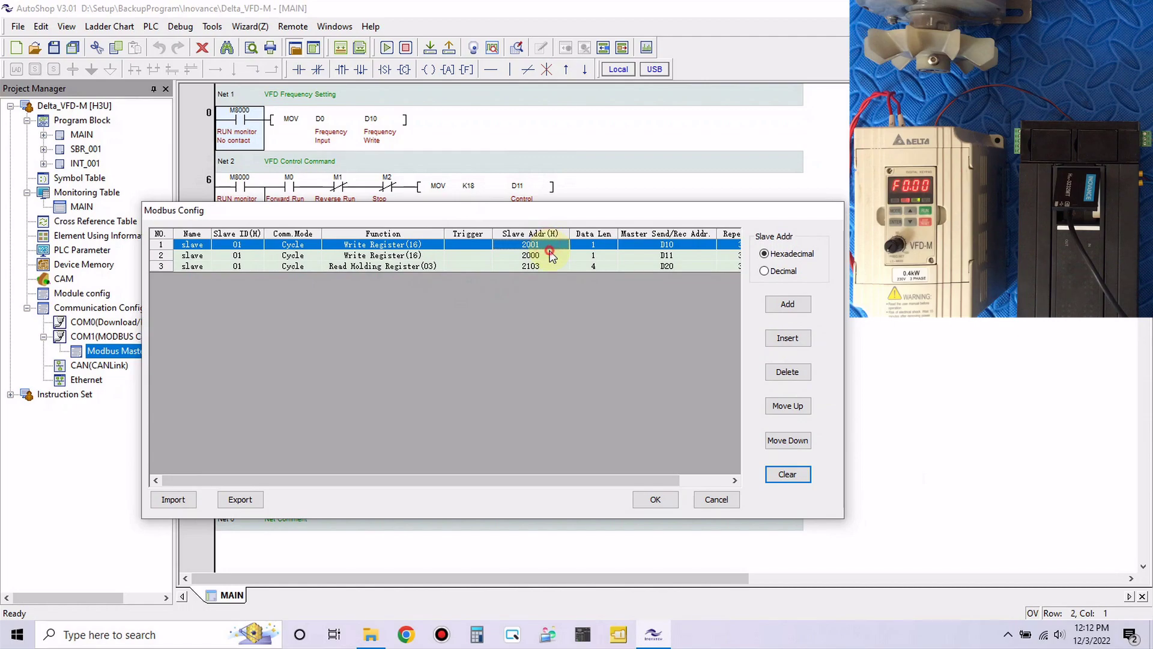
{"action": "left_click", "coordinate": [546, 266]}
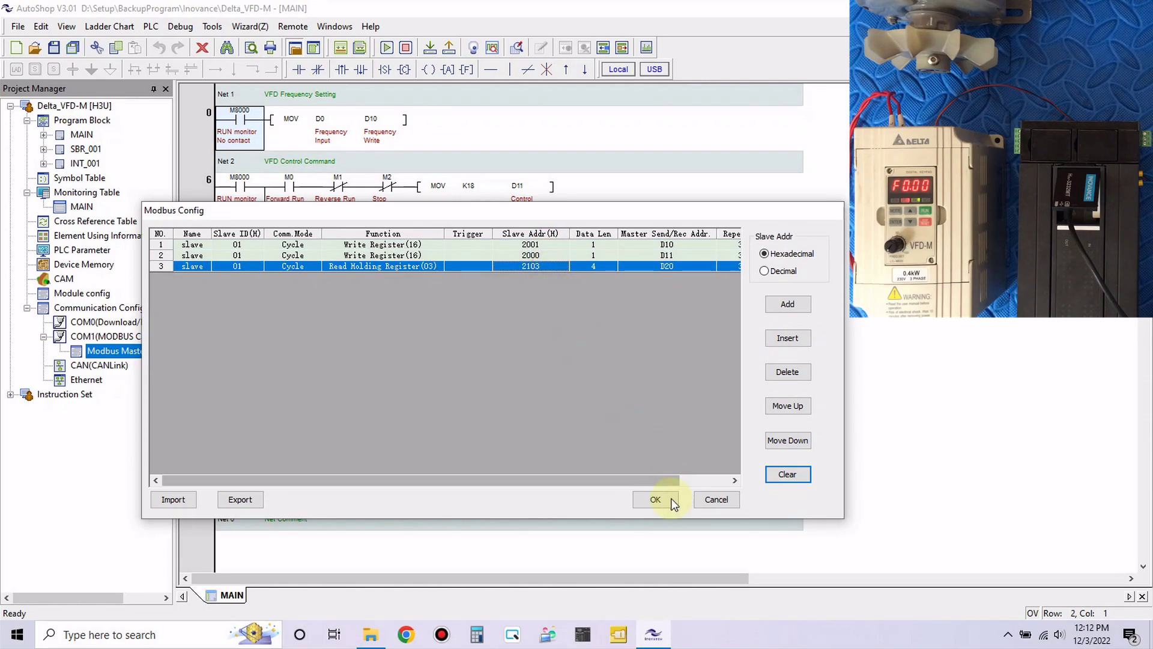
{"action": "left_click", "coordinate": [656, 499]}
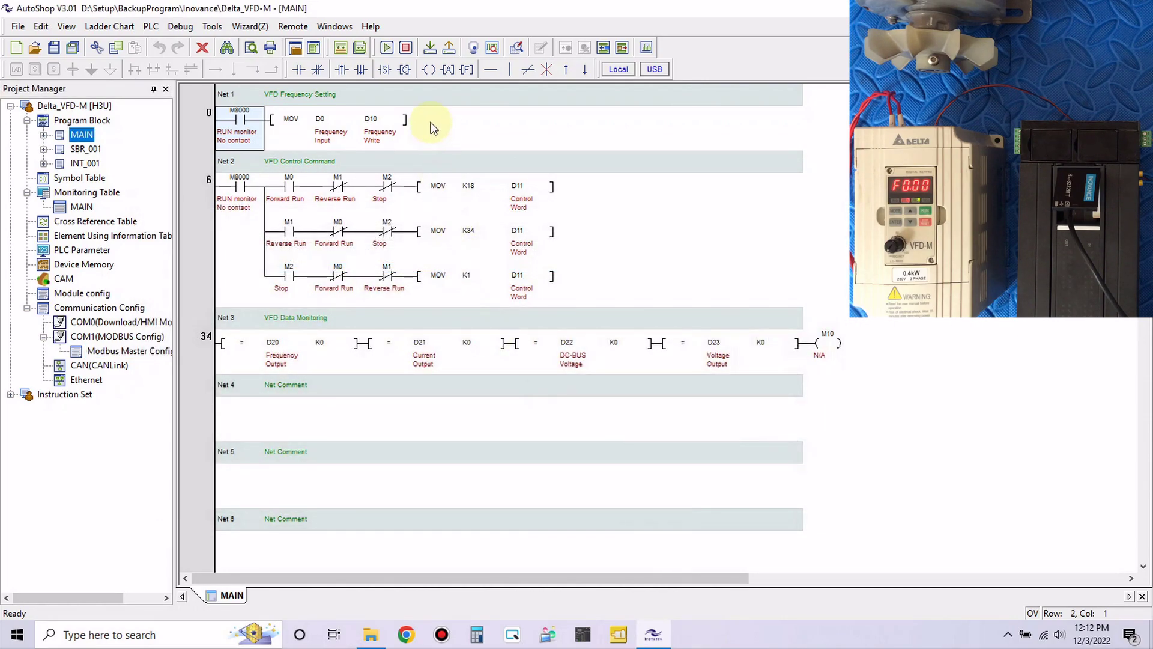
Download the program, communication parameters and Modbus configuration to the PLC, and return it to run mode
{"action": "left_click", "coordinate": [436, 51]}
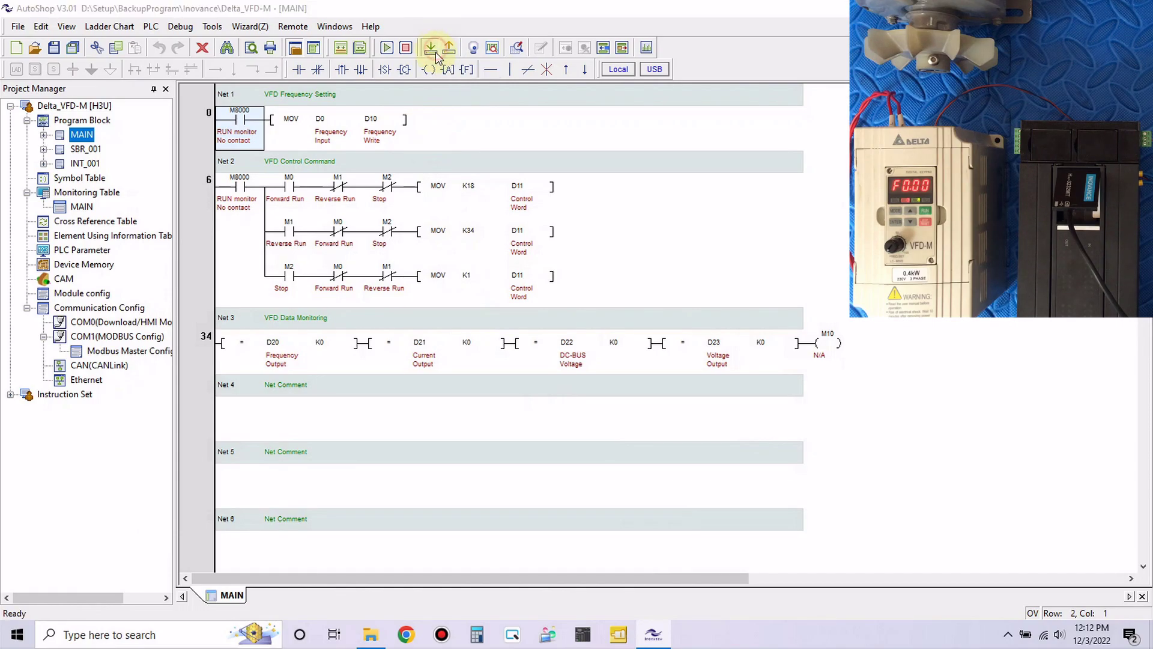
{"action": "left_click", "coordinate": [626, 348]}
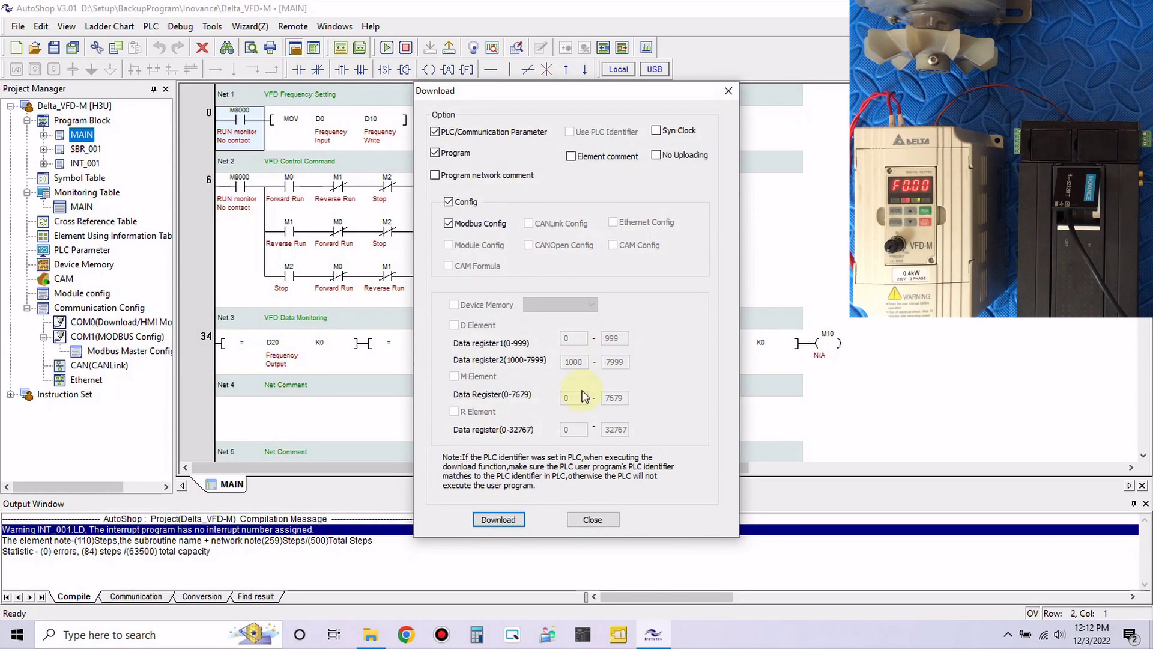
{"action": "left_click", "coordinate": [499, 520]}
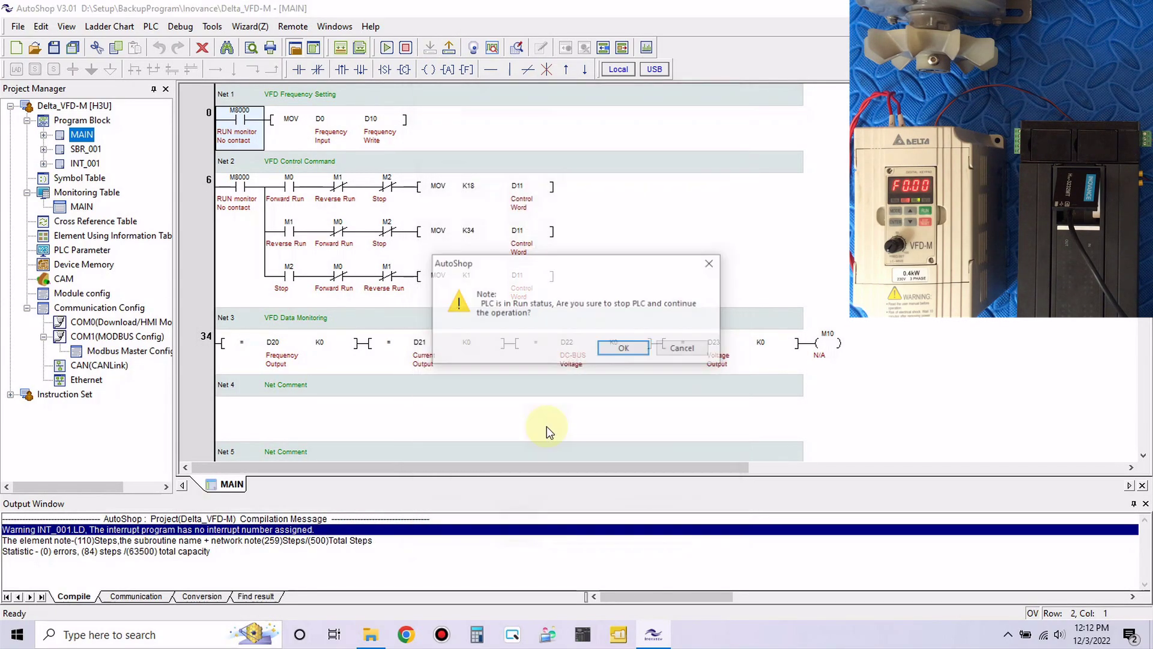
{"action": "left_click", "coordinate": [633, 352]}
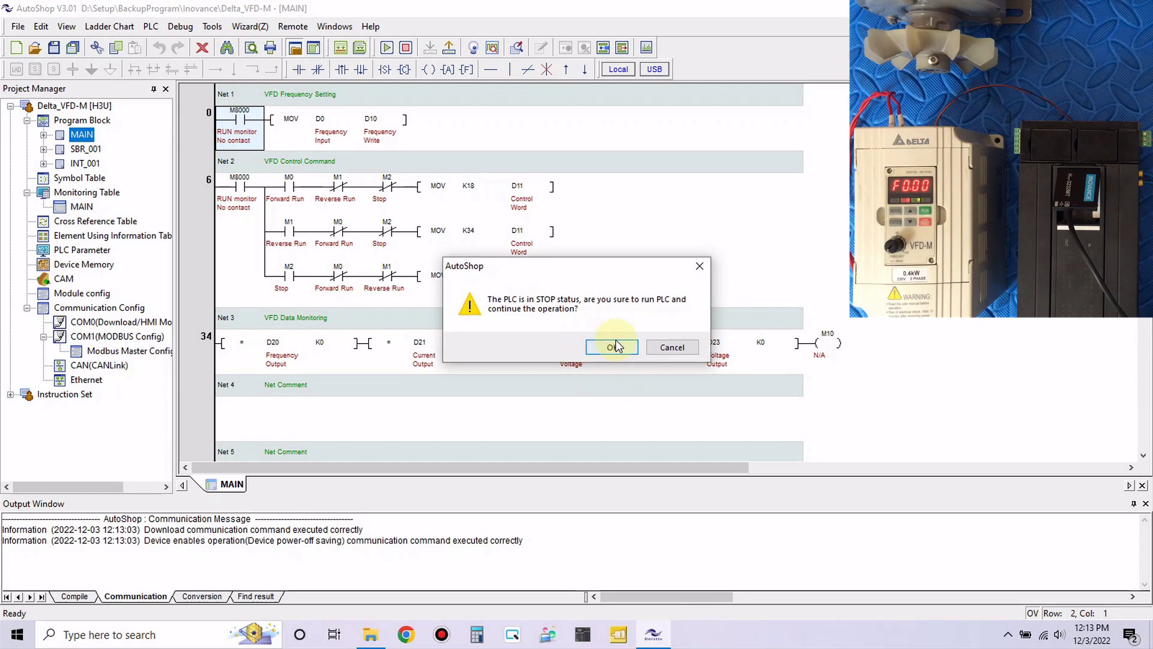
{"action": "left_click", "coordinate": [617, 346]}
Start online monitoring of the ladder and write decimal 1234 to the frequency input register D0
{"action": "left_click", "coordinate": [474, 48]}
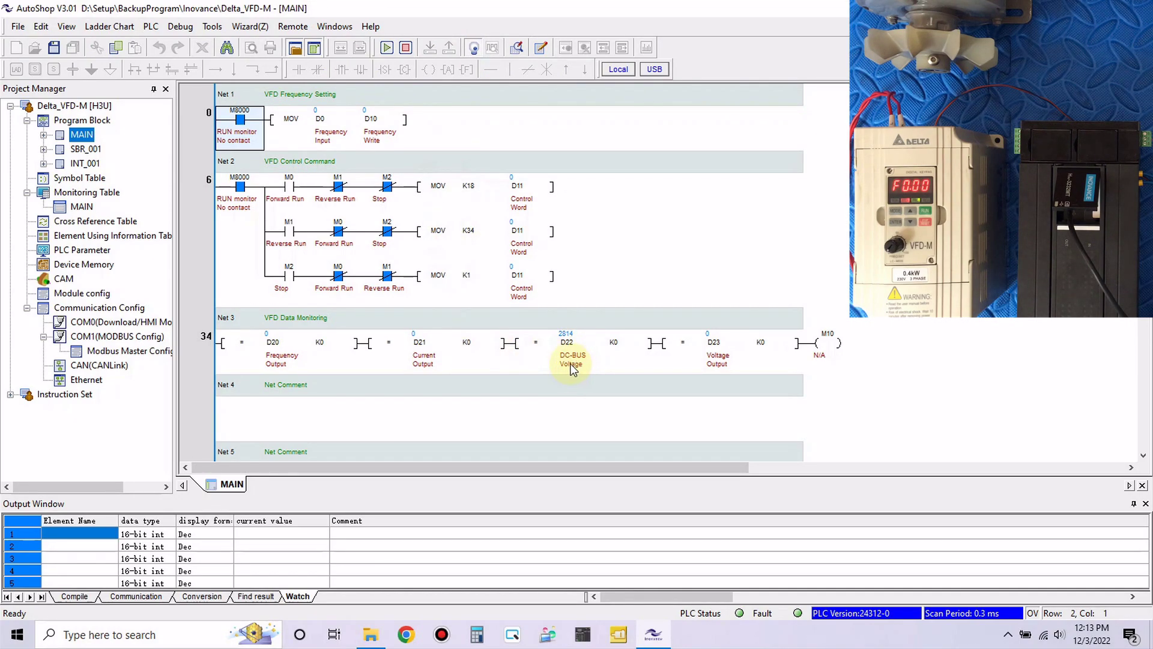
{"action": "left_click", "coordinate": [318, 137]}
{"action": "right_click", "coordinate": [319, 138]}
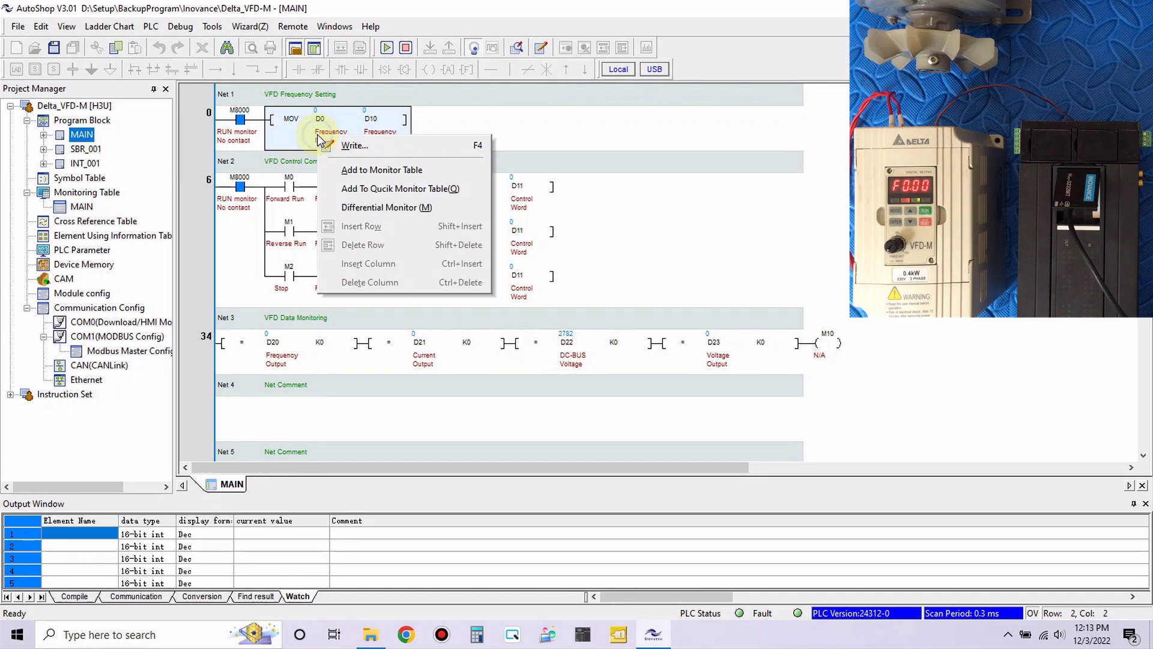
{"action": "left_click", "coordinate": [366, 146]}
{"action": "left_click_drag", "start_coordinate": [592, 204], "coordinate": [887, 360]}
{"action": "type", "text": "1"}
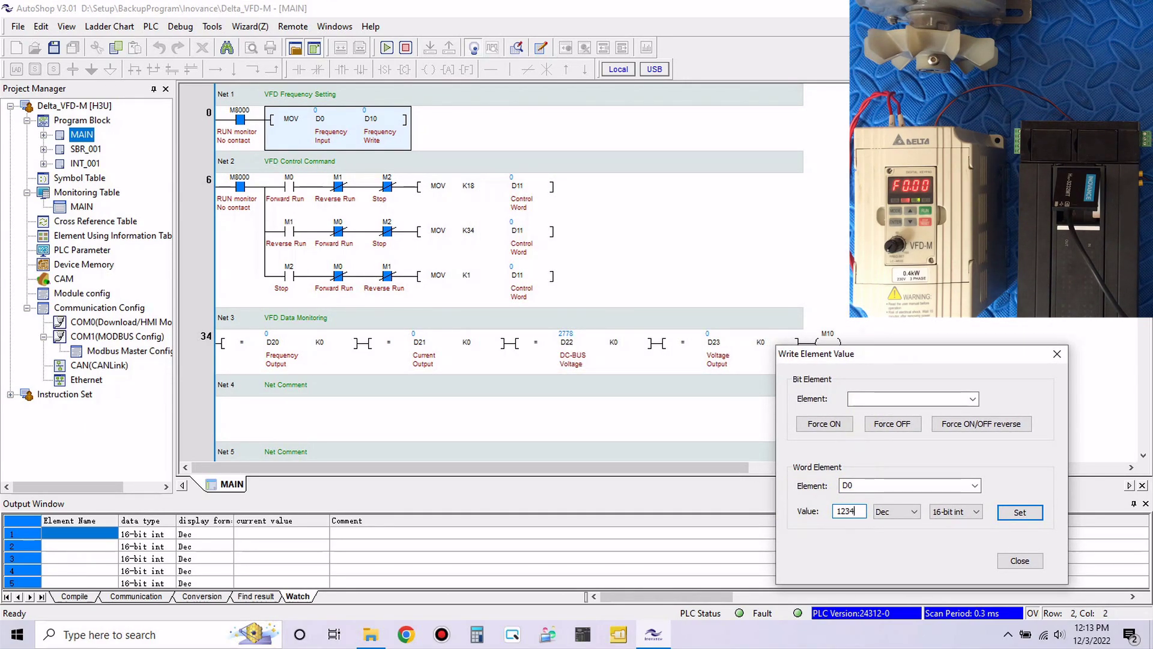
{"action": "type", "text": "234"}
{"action": "left_click", "coordinate": [1020, 512]}
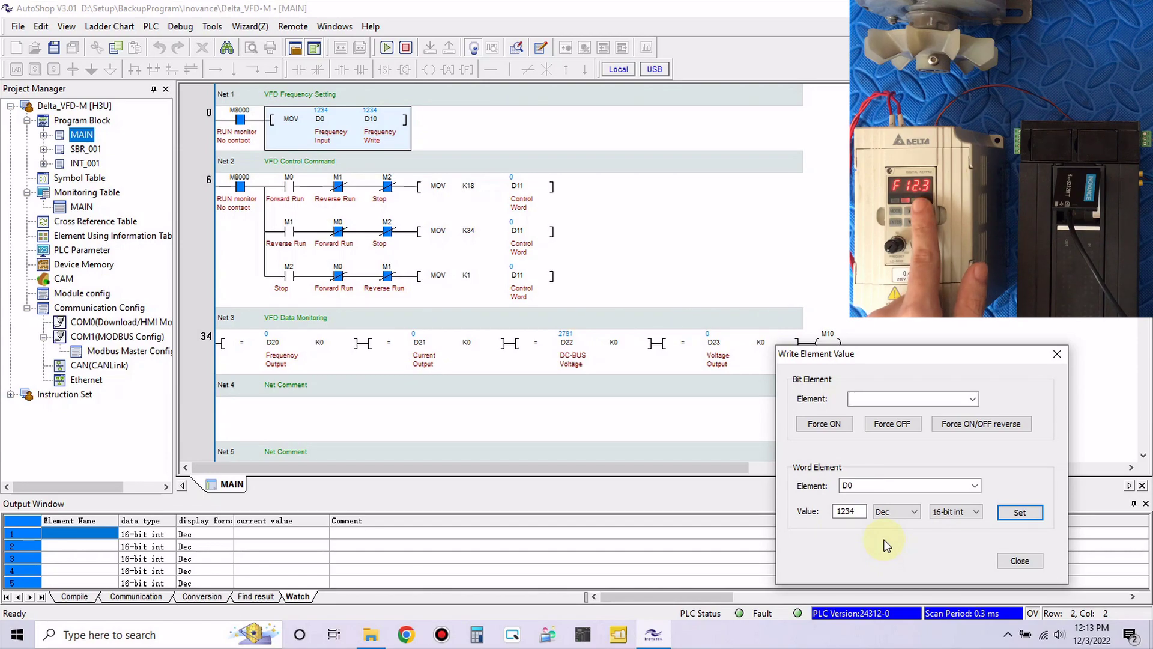
Write 3456 and then 300 to the frequency input register D0
{"action": "left_click_drag", "start_coordinate": [864, 511], "coordinate": [782, 505]}
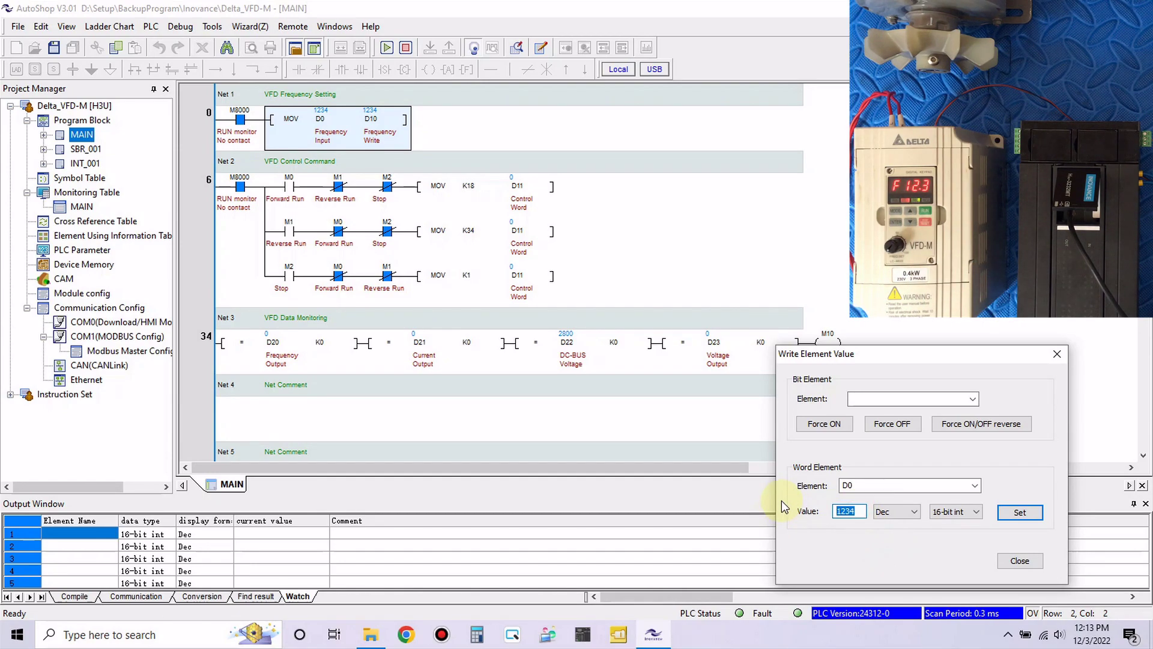
{"action": "type", "text": "34"}
{"action": "left_click", "coordinate": [1023, 513]}
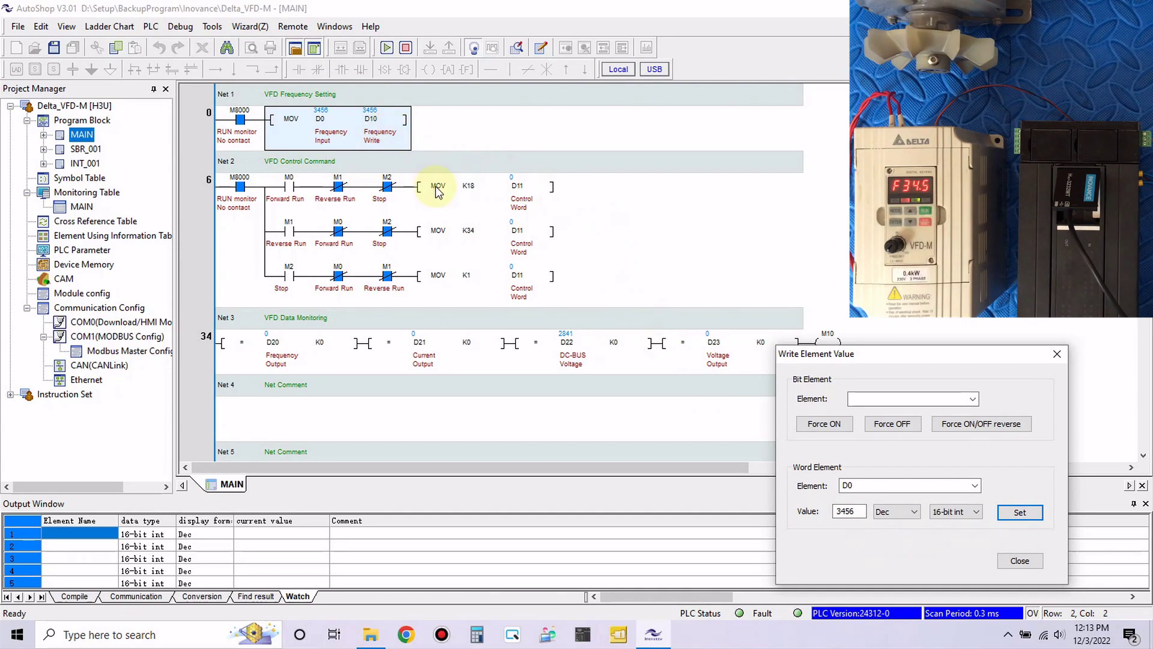
{"action": "left_click_drag", "start_coordinate": [859, 511], "coordinate": [808, 510]}
{"action": "type", "text": "300"}
{"action": "left_click", "coordinate": [1026, 513]}
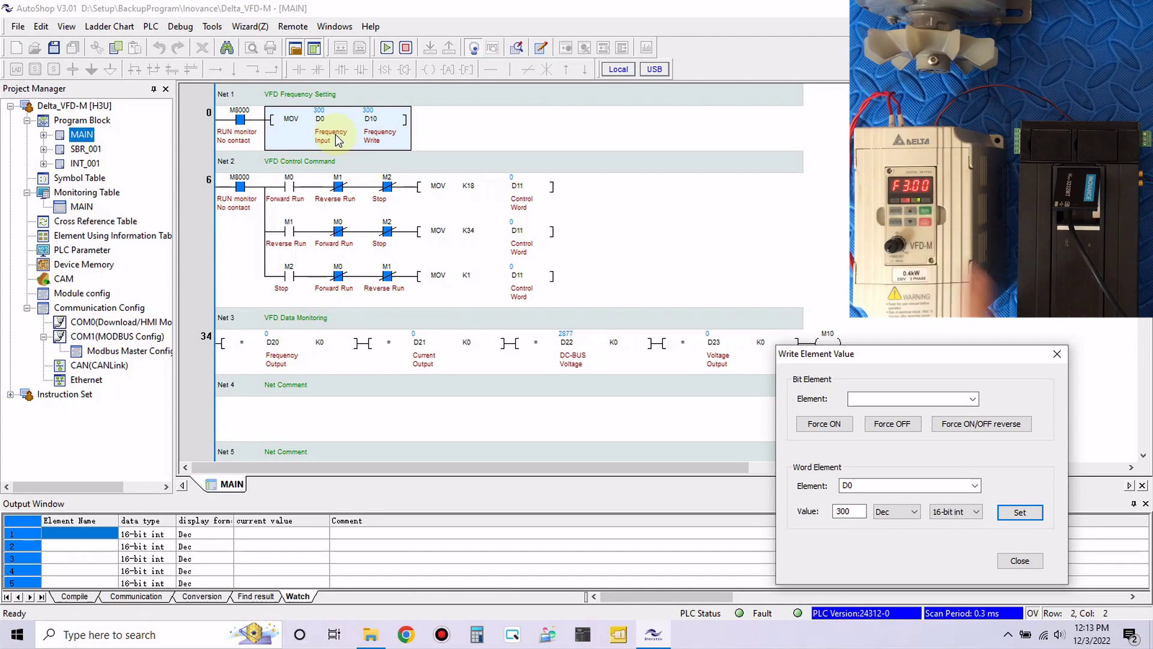
Command forward run and then reverse run by forcing M0 on and off, followed by M1 on and off
{"action": "left_click", "coordinate": [289, 191]}
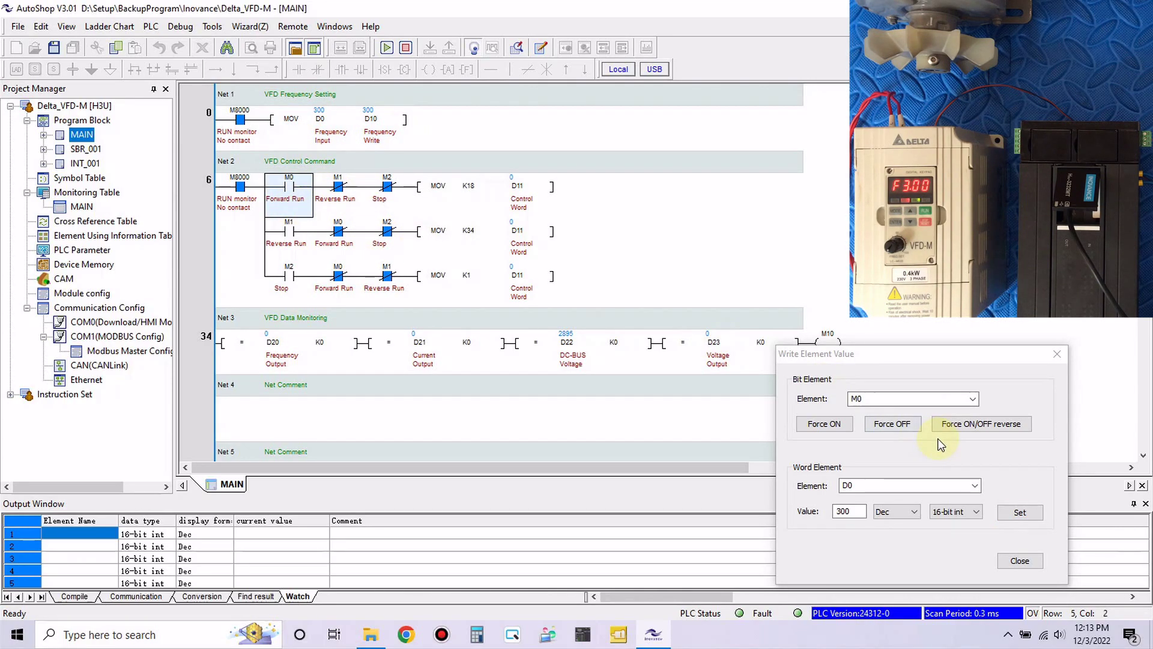
{"action": "left_click", "coordinate": [844, 430]}
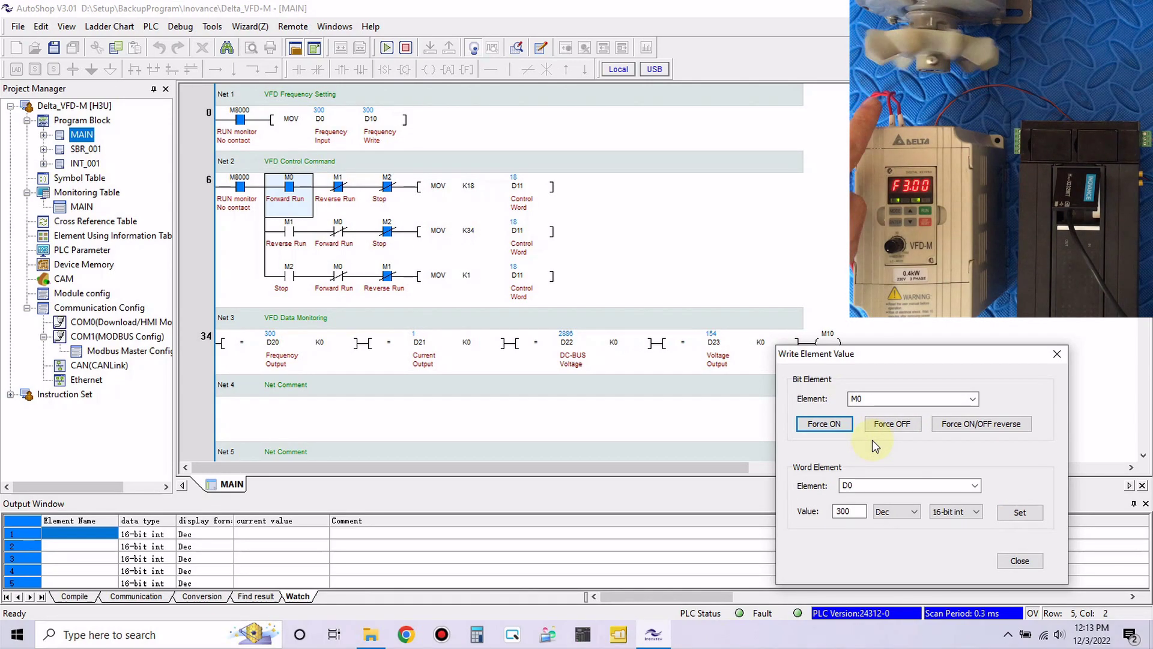
{"action": "left_click", "coordinate": [882, 427]}
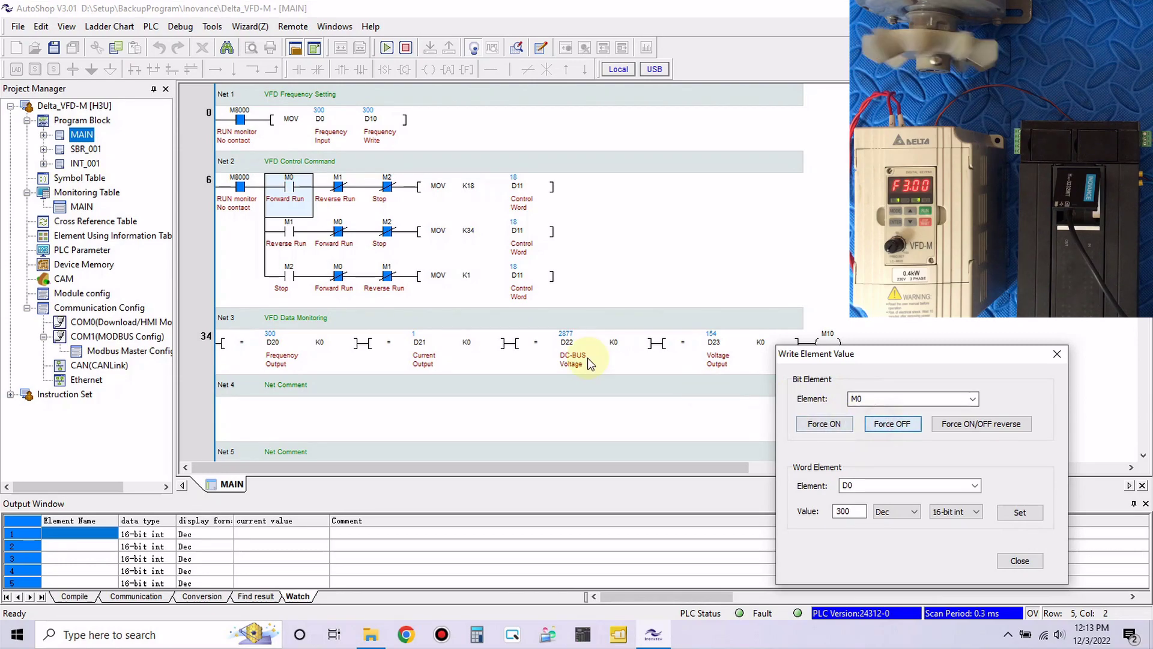
{"action": "left_click", "coordinate": [289, 232]}
{"action": "left_click", "coordinate": [827, 431]}
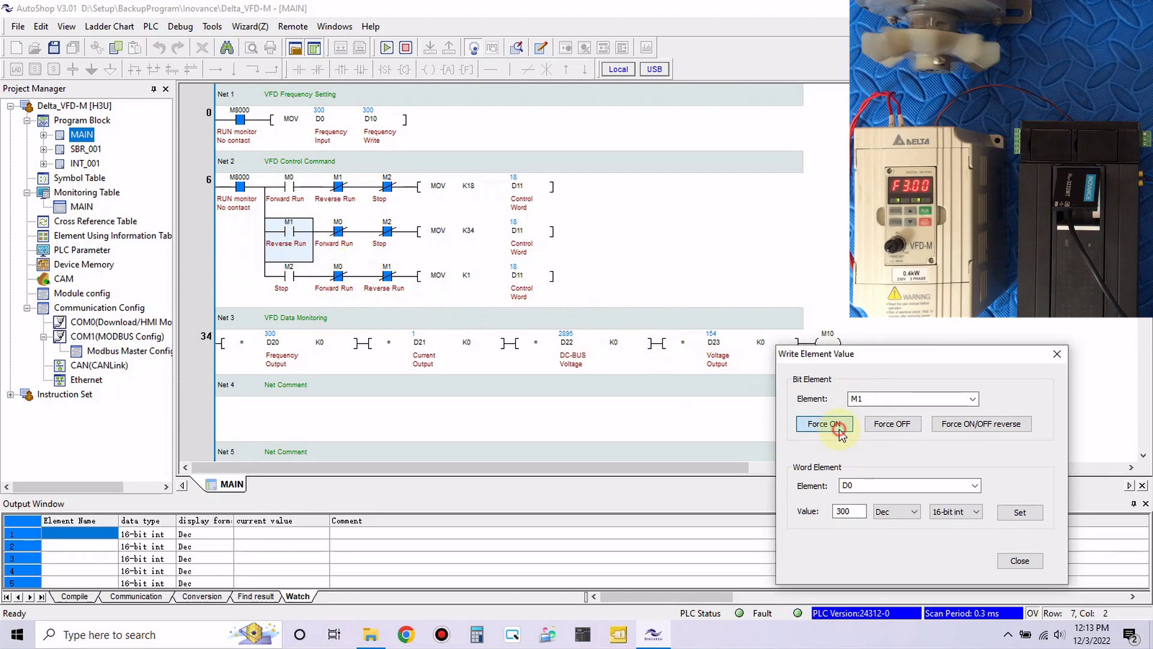
{"action": "left_click", "coordinate": [892, 424]}
Command forward run again by forcing M0 on and off, and stop the drive by forcing M2 on and off
{"action": "left_click", "coordinate": [291, 202]}
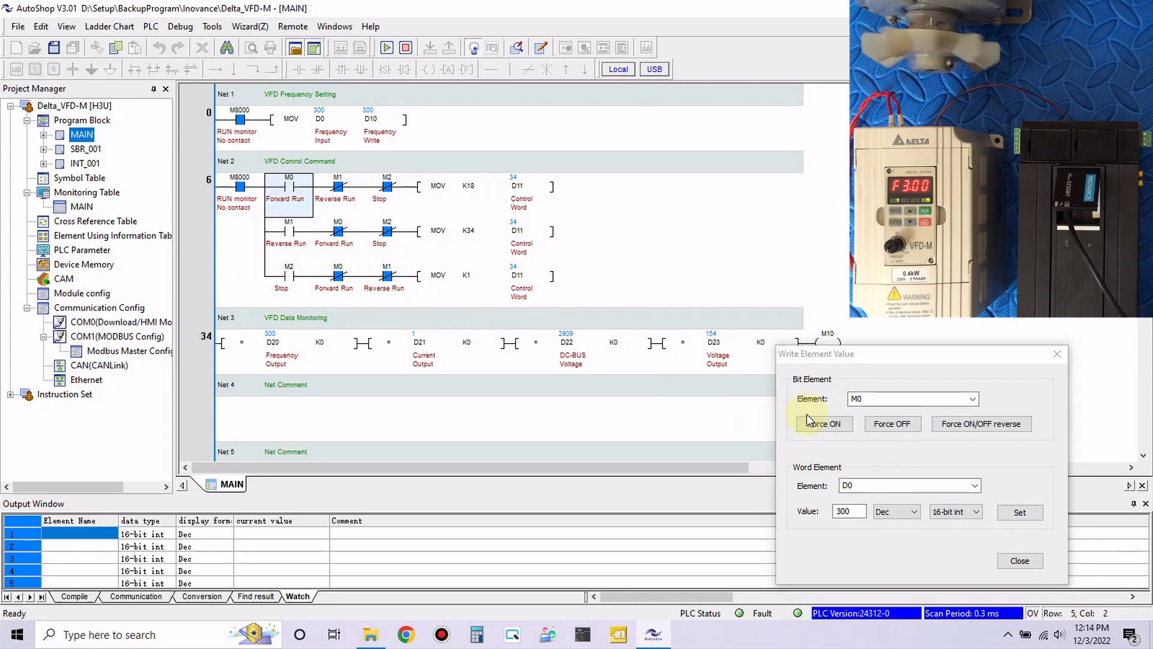
{"action": "left_click", "coordinate": [822, 423]}
{"action": "left_click", "coordinate": [886, 423]}
{"action": "left_click", "coordinate": [298, 280]}
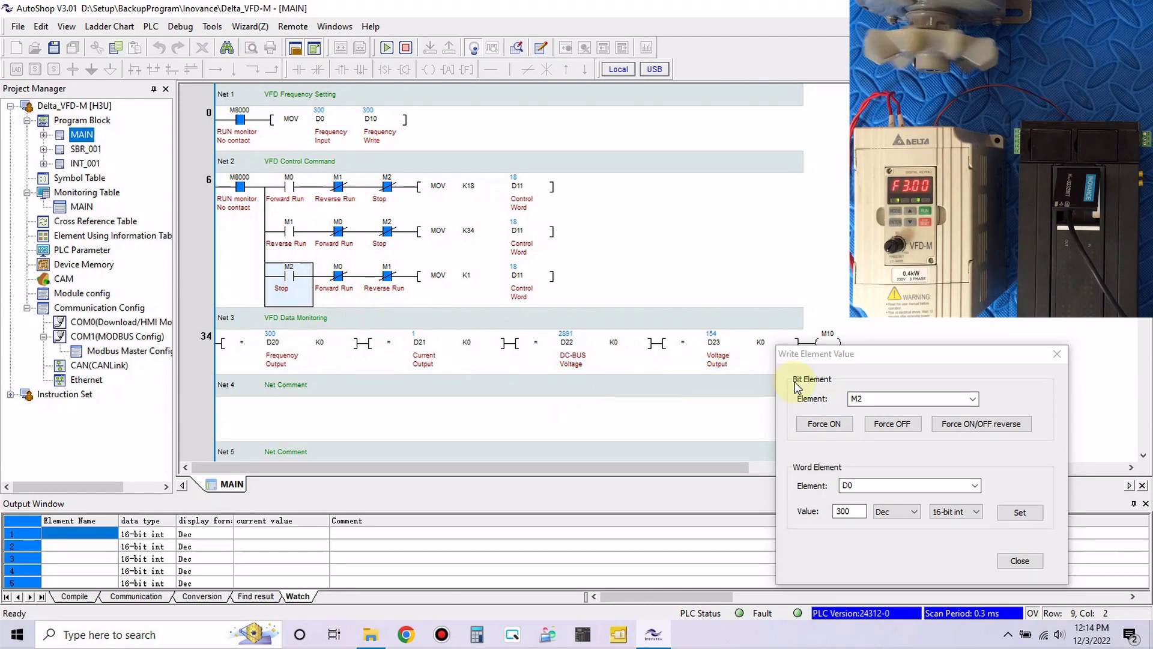
{"action": "left_click", "coordinate": [838, 425]}
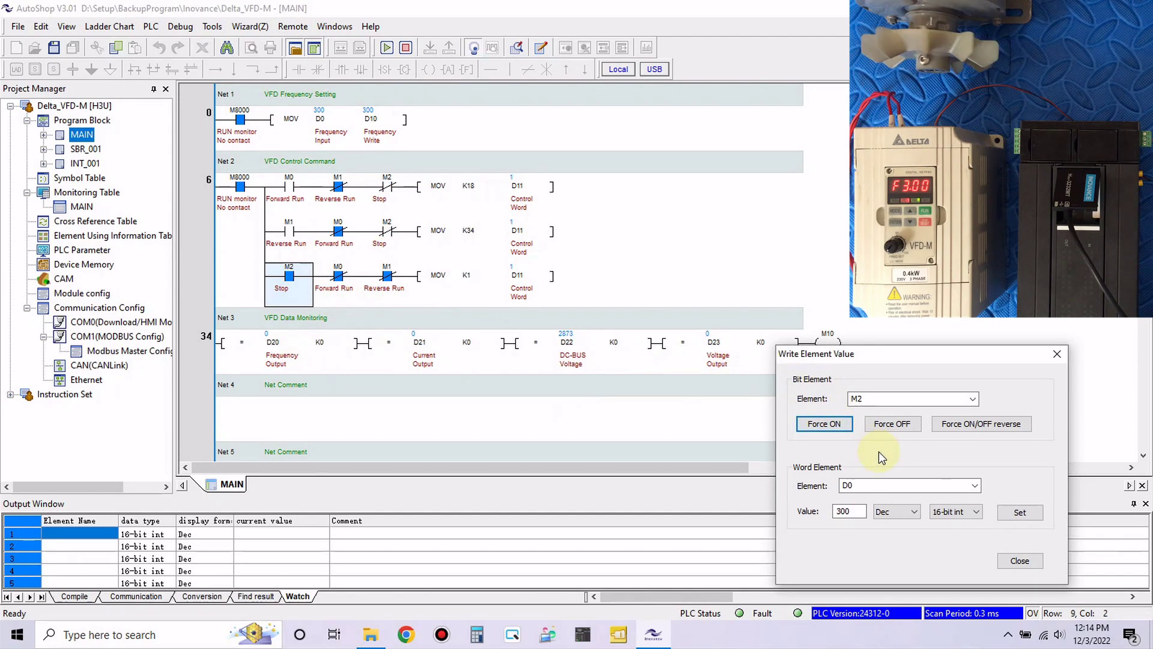
{"action": "left_click", "coordinate": [885, 430]}
Run the drive in reverse by forcing M1 on and off, and switch to forward by forcing M0 on
{"action": "left_click", "coordinate": [299, 235]}
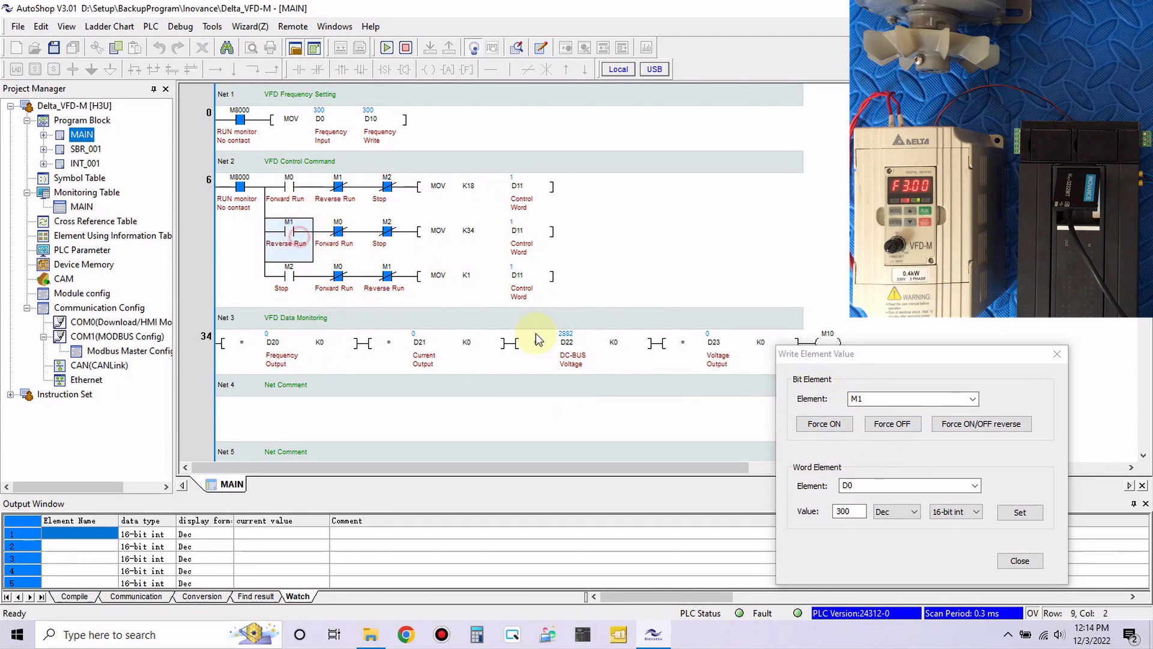
{"action": "left_click", "coordinate": [847, 434]}
{"action": "left_click", "coordinate": [888, 431]}
{"action": "left_click", "coordinate": [288, 191]}
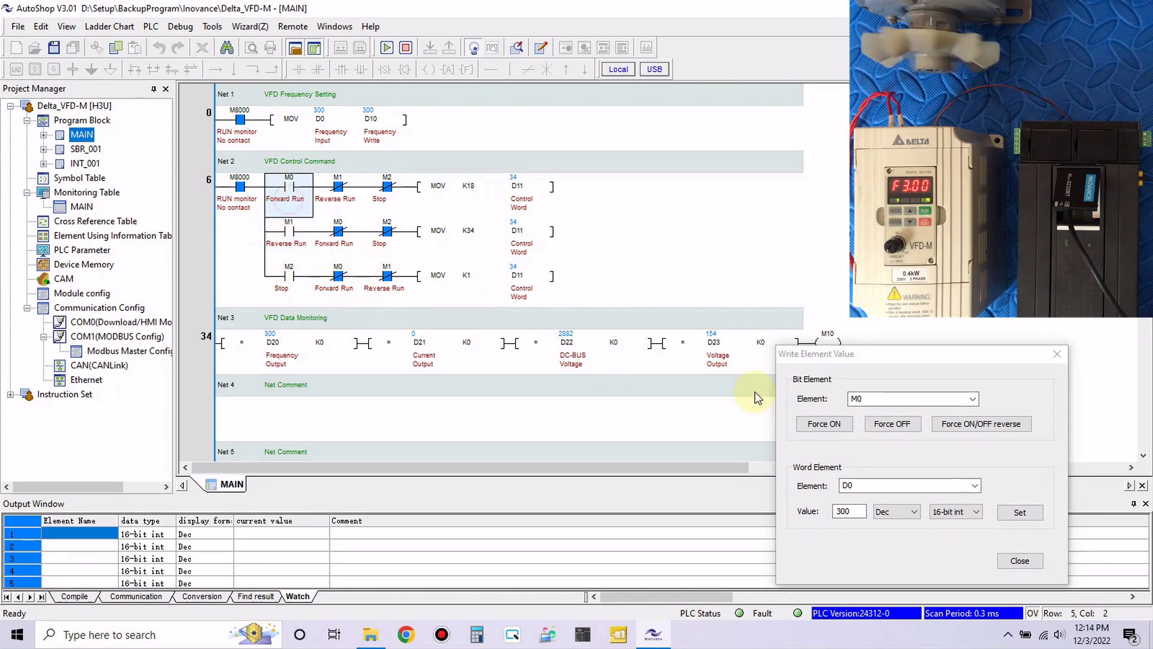
{"action": "left_click", "coordinate": [826, 424]}
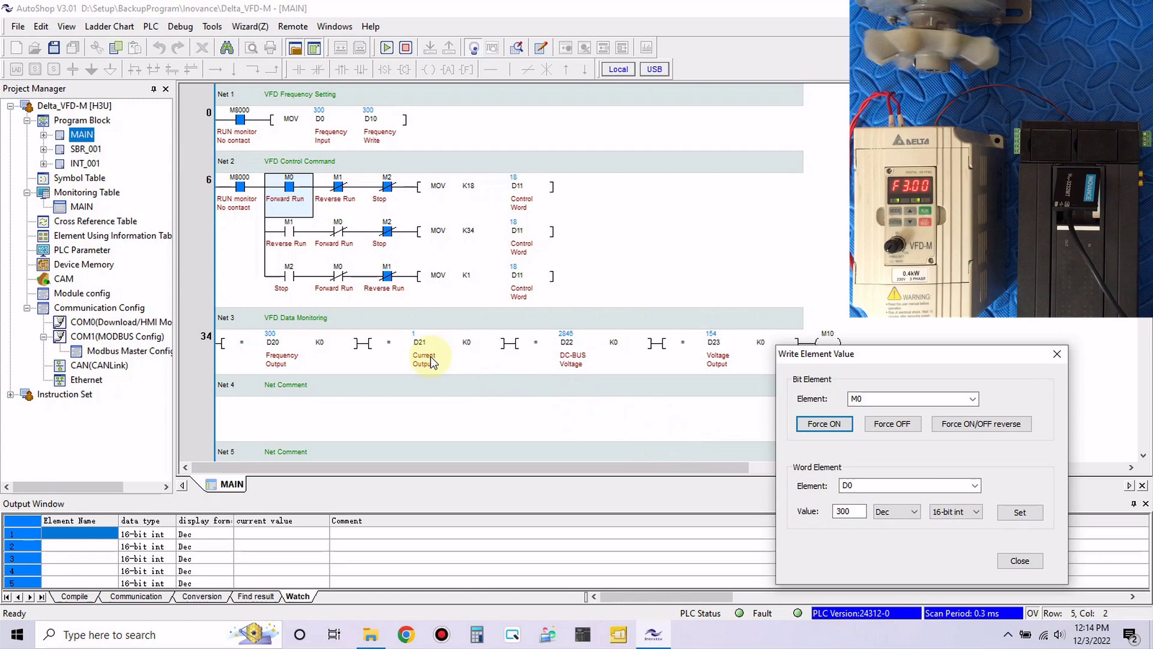
Raise the frequency input D0 in turn to 1000, 2000 and 6000 while the drive runs forward
{"action": "double_click", "coordinate": [848, 511]}
{"action": "type", "text": "1000"}
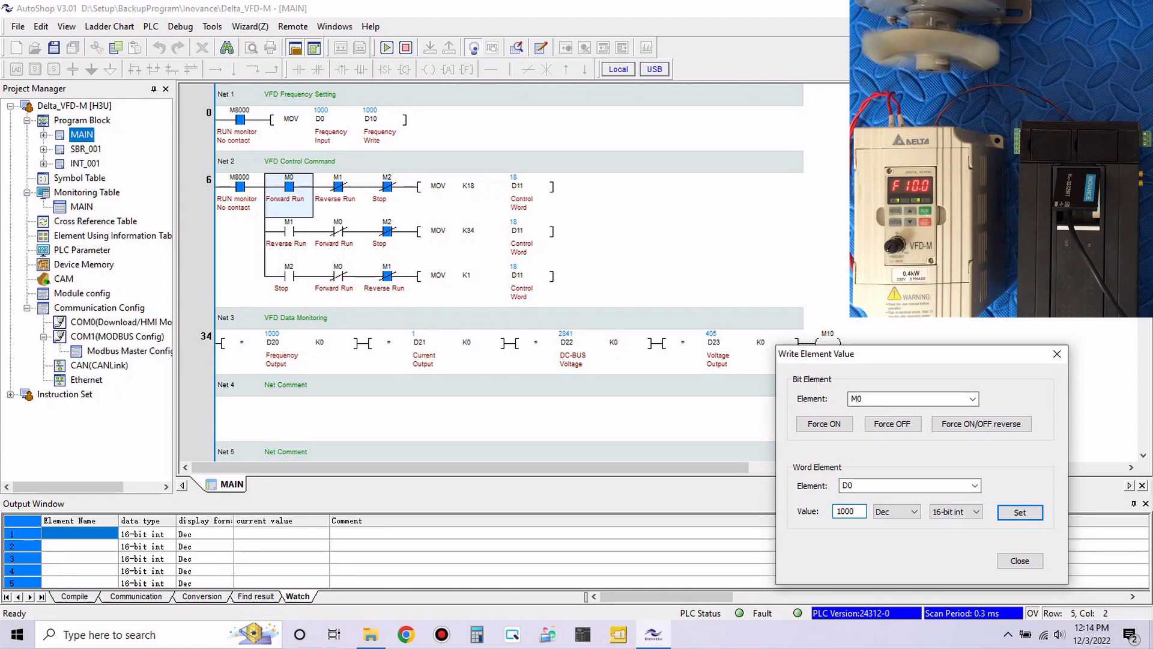
{"action": "double_click", "coordinate": [856, 514]}
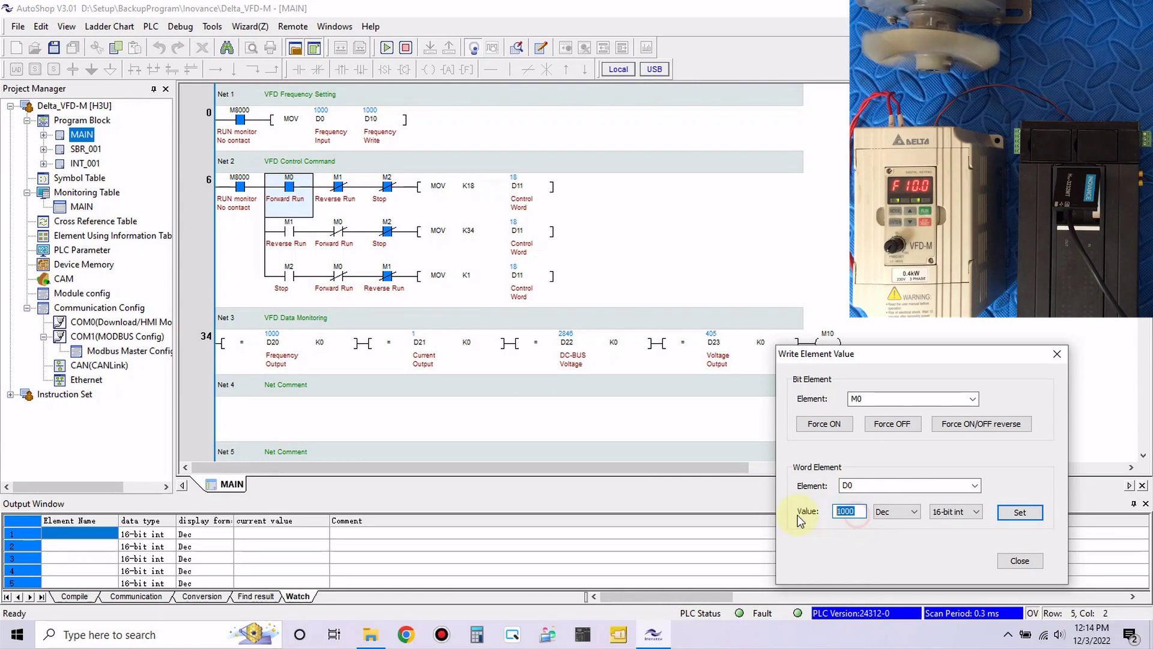
{"action": "type", "text": "2"}
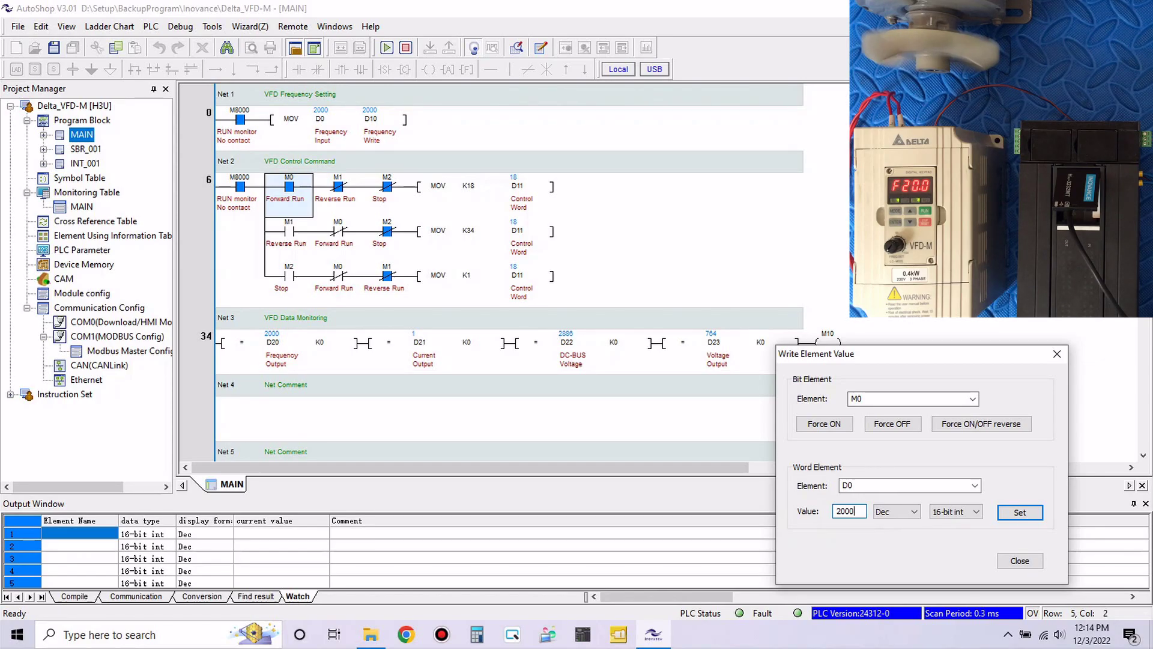
{"action": "double_click", "coordinate": [859, 510]}
{"action": "type", "text": "60"}
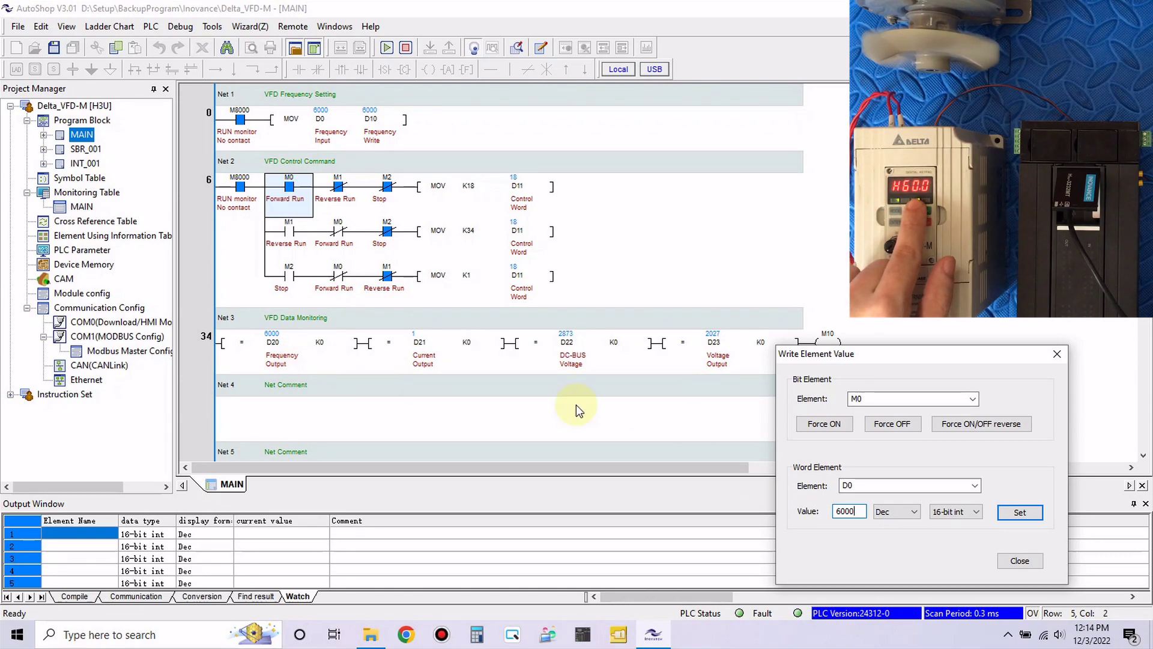
Switch the drive from forward to reverse run by forcing M0 off and M1 on
{"action": "left_click", "coordinate": [892, 423]}
{"action": "left_click", "coordinate": [289, 231]}
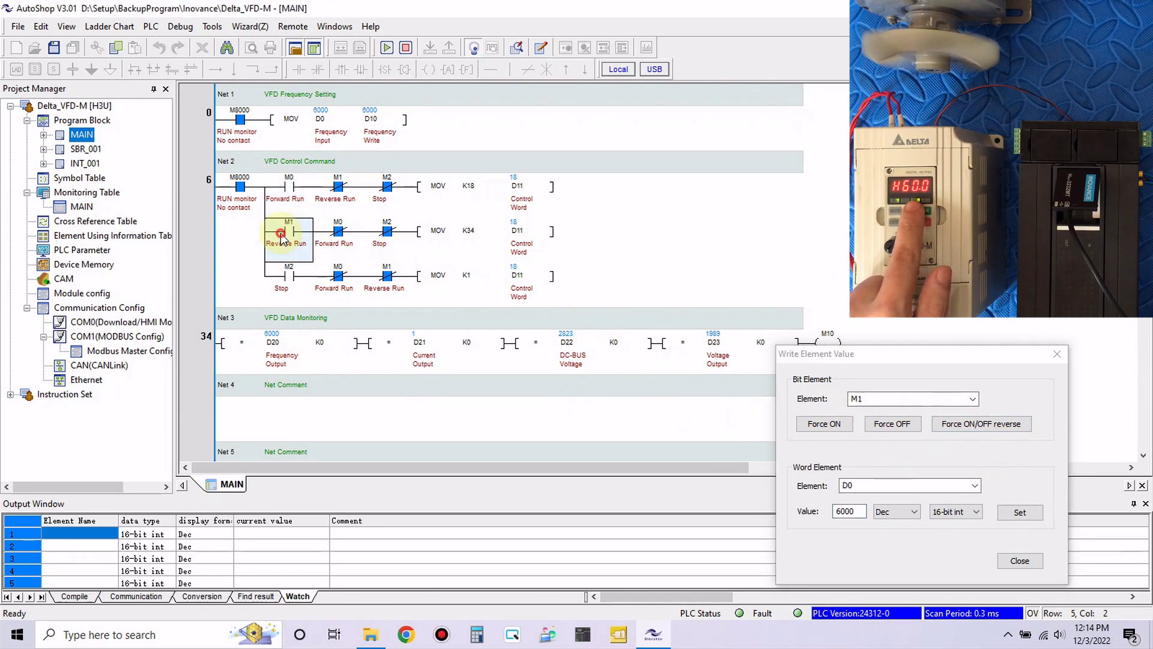
{"action": "left_click", "coordinate": [824, 423]}
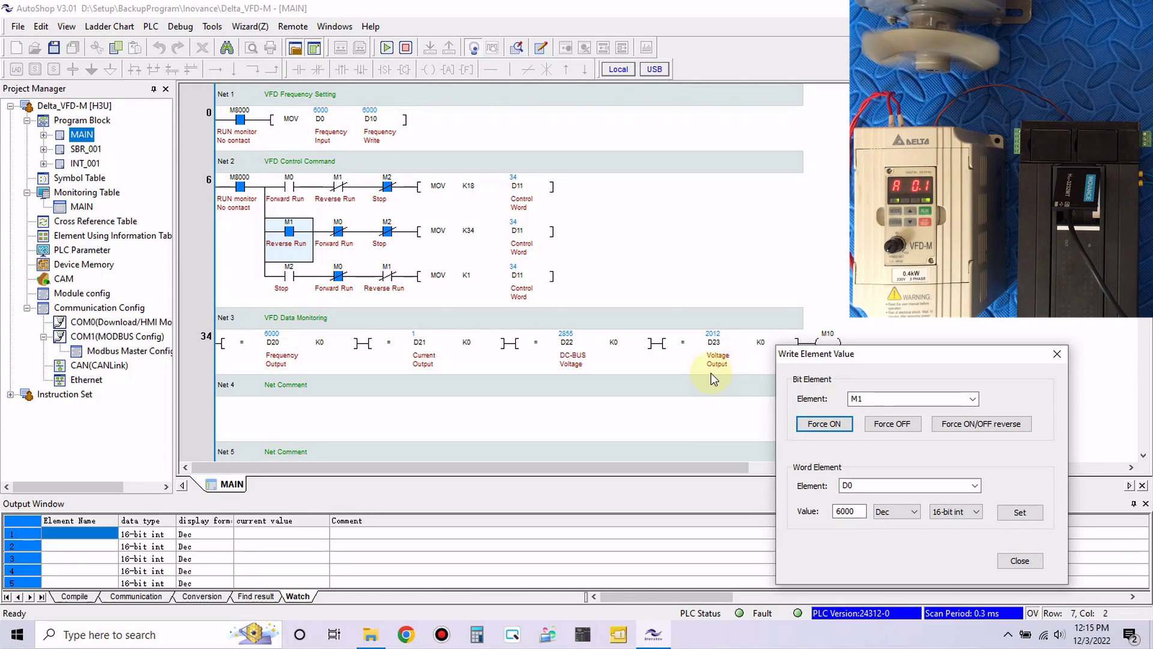
Write 2000 to the frequency input register D0 while the drive runs in reverse
{"action": "left_click_drag", "start_coordinate": [865, 511], "coordinate": [796, 514]}
{"action": "type", "text": "2000"}
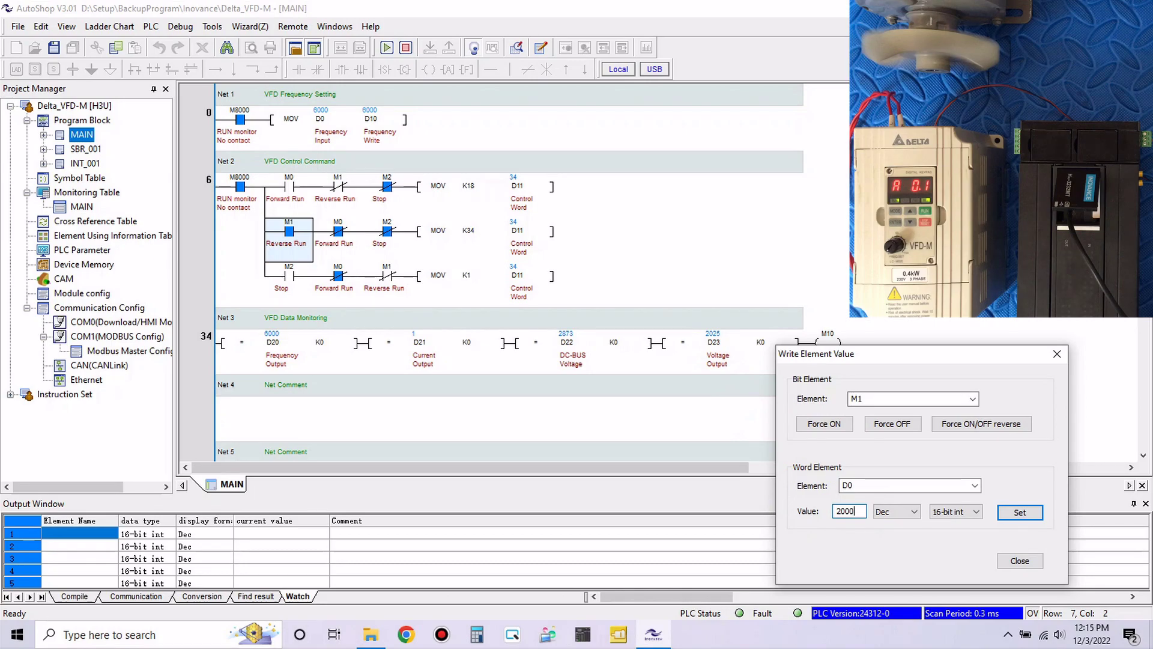
{"action": "key", "text": "Return"}
Switch the drive from reverse to forward run by forcing M1 off and M0 on
{"action": "left_click", "coordinate": [892, 423]}
{"action": "left_click", "coordinate": [289, 187]}
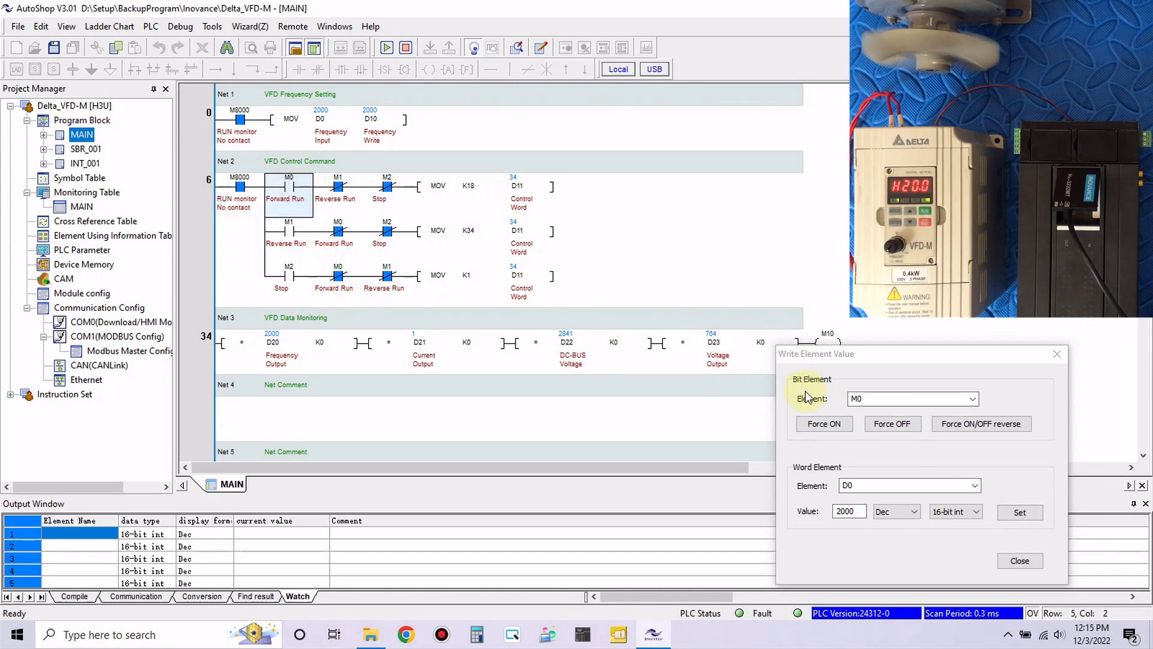
{"action": "left_click", "coordinate": [824, 423]}
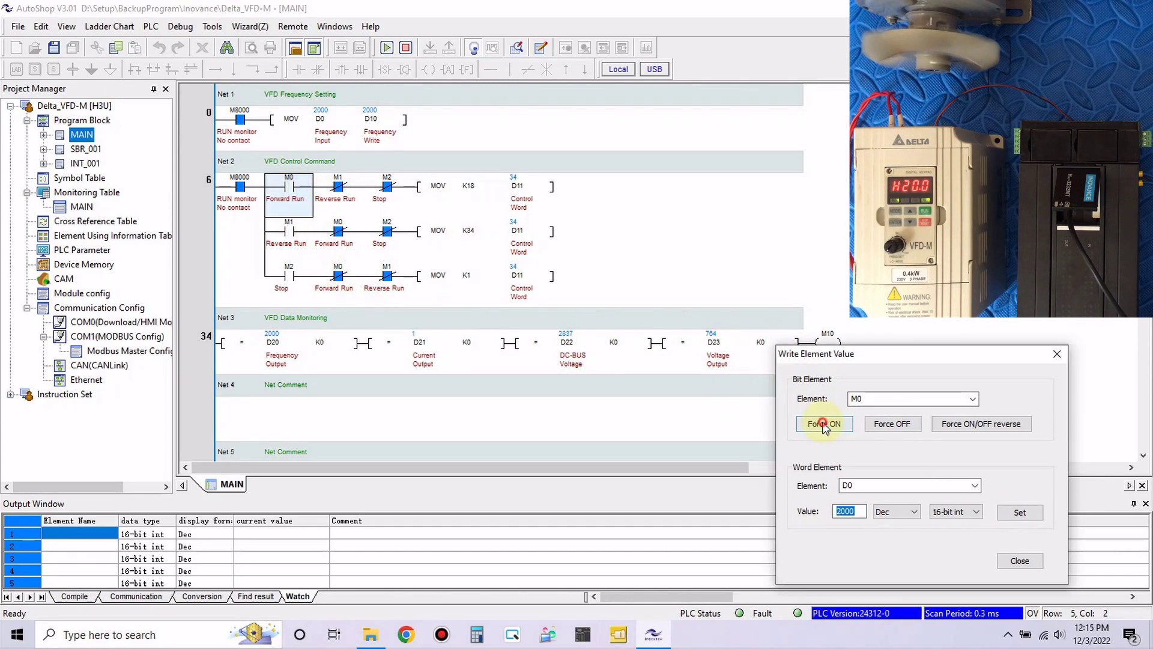
Write 6000 to the frequency input register D0 and close the element value dialog
{"action": "double_click", "coordinate": [861, 511]}
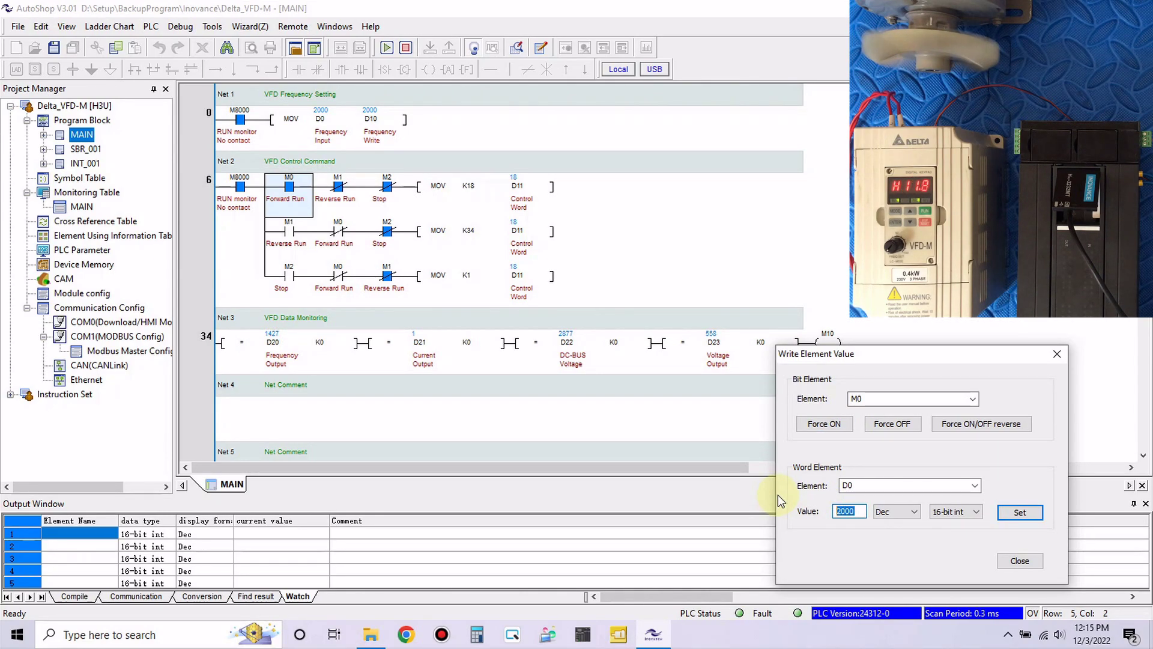
{"action": "type", "text": "6000"}
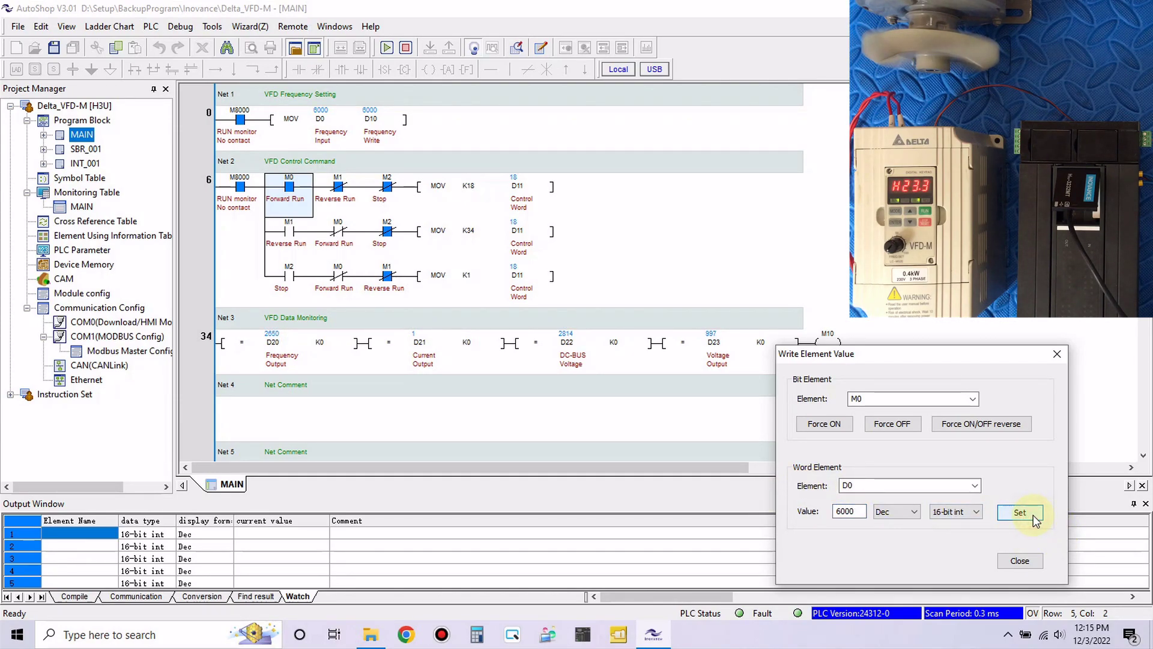
{"action": "left_click", "coordinate": [1021, 561]}
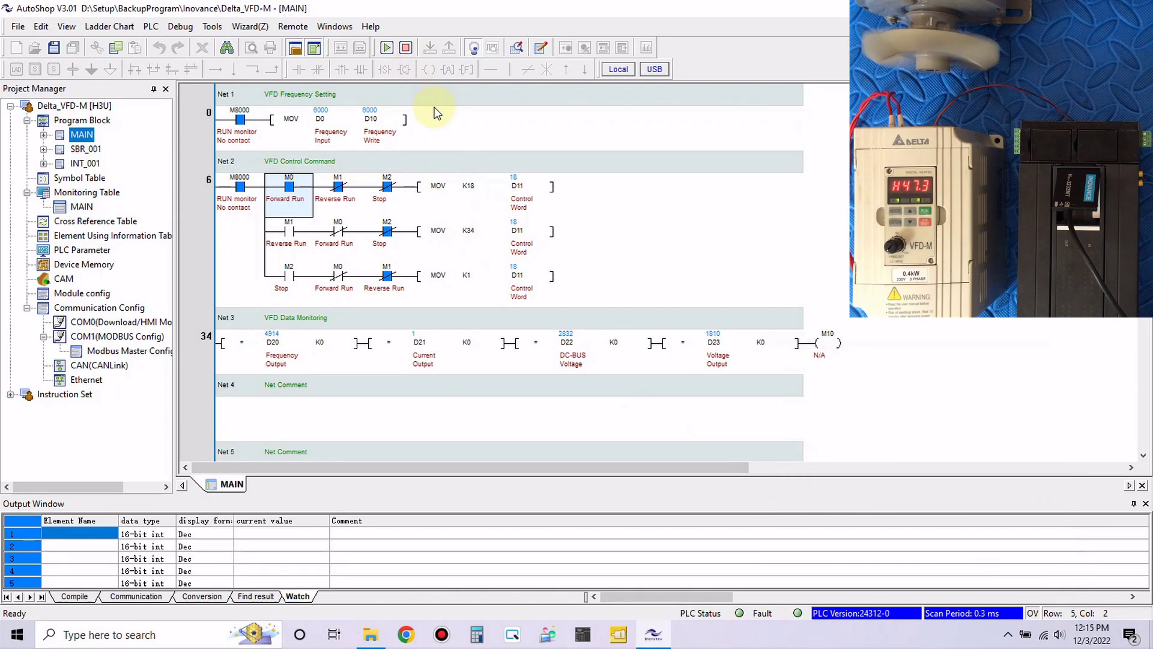